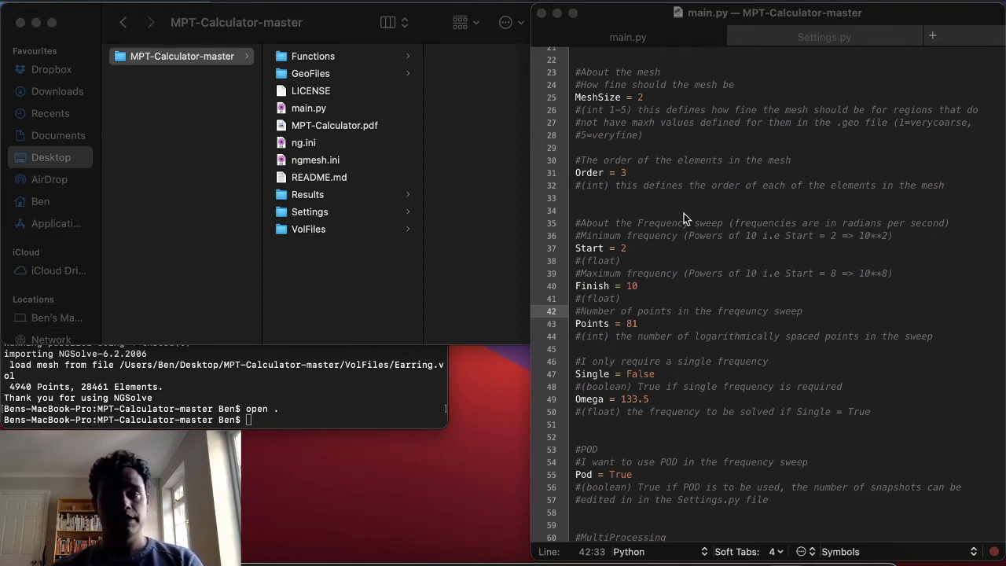
# Step: Set Single to True in main.py so that only one frequency is solved
pyautogui.click(572, 373)
pyautogui.moveTo(572, 373); pyautogui.dragTo(674, 400)
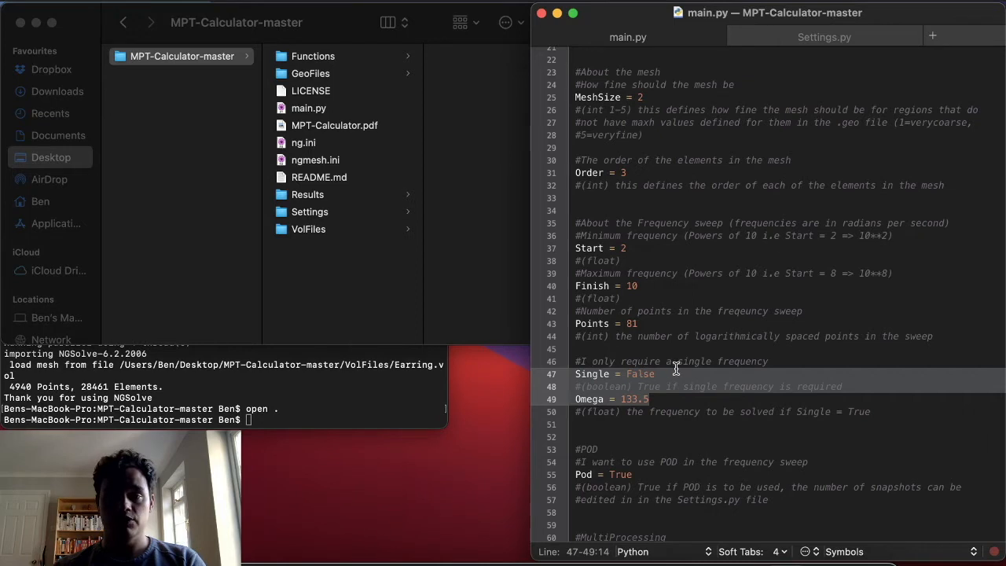
pyautogui.click(678, 375)
pyautogui.press('BackSpace')
pyautogui.press('BackSpace')
pyautogui.press('BackSpace')
pyautogui.press('BackSpace')
pyautogui.press('BackSpace')
pyautogui.write('True')
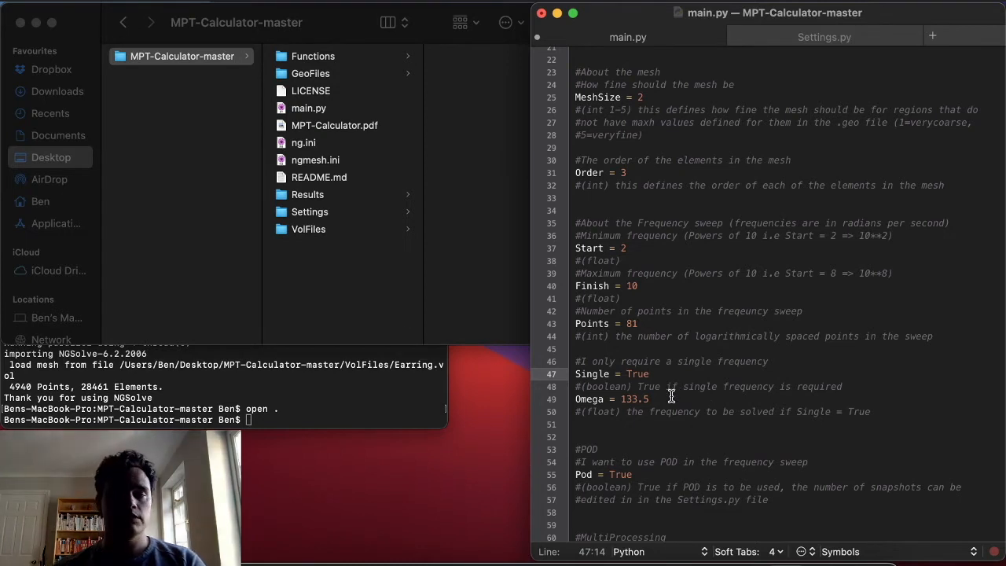
# Step: Set Omega to 2E+5 in main.py and save the file
pyautogui.click(671, 397)
pyautogui.press('BackSpace')
pyautogui.press('BackSpace')
pyautogui.press('BackSpace')
pyautogui.press('BackSpace')
pyautogui.press('BackSpace')
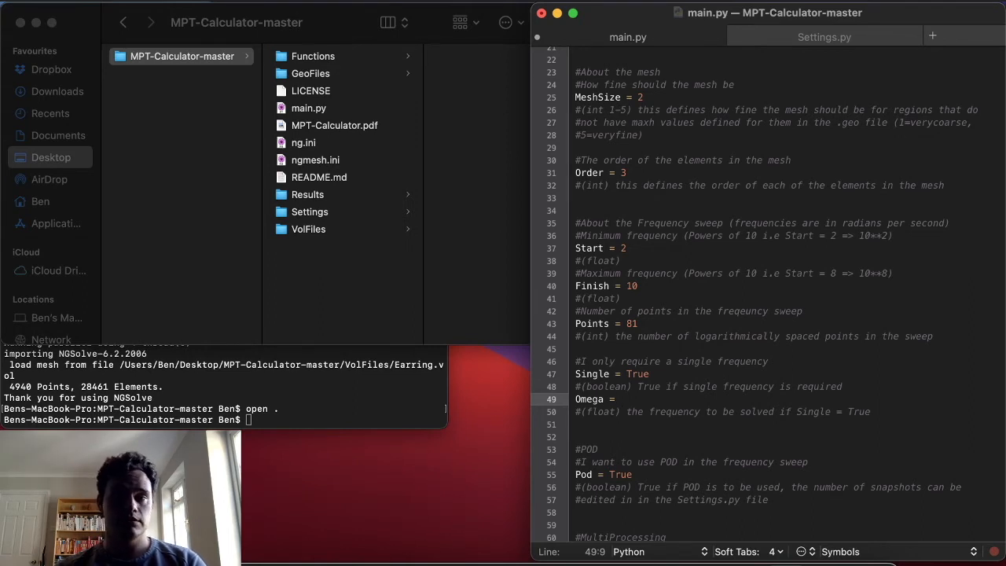
pyautogui.write('2E')
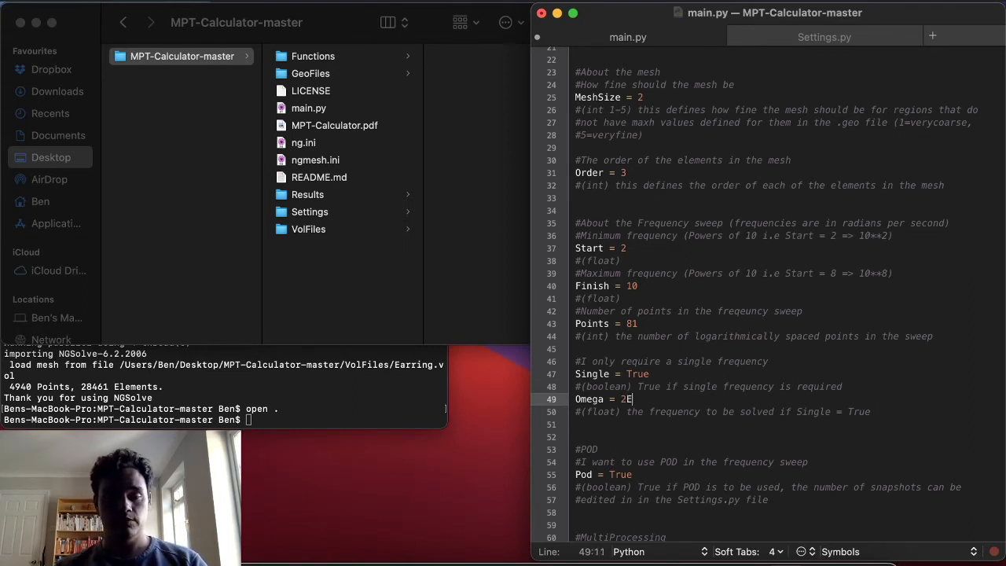
pyautogui.write('5')
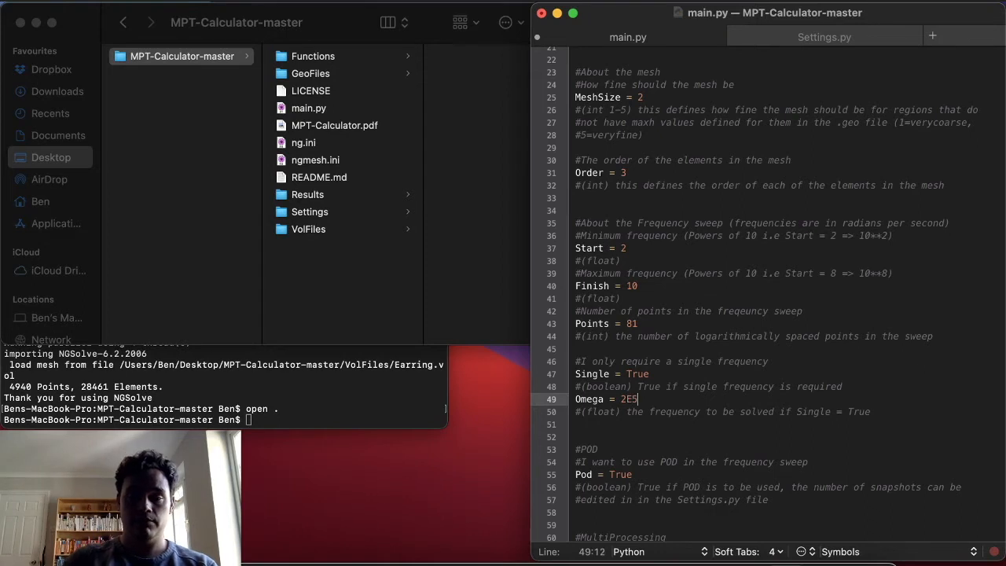
pyautogui.press('BackSpace')
pyautogui.write('+5')
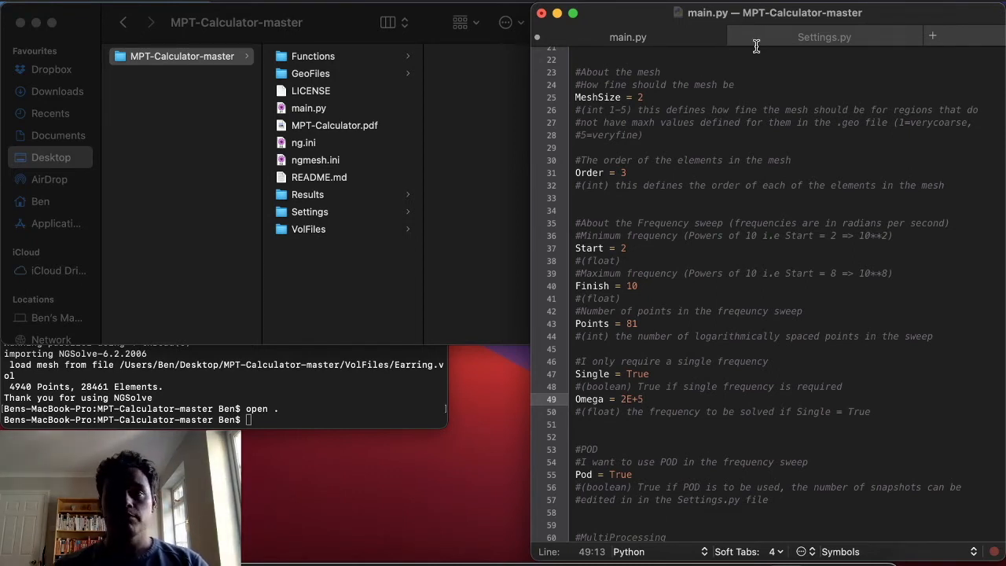
pyautogui.click(744, 123)
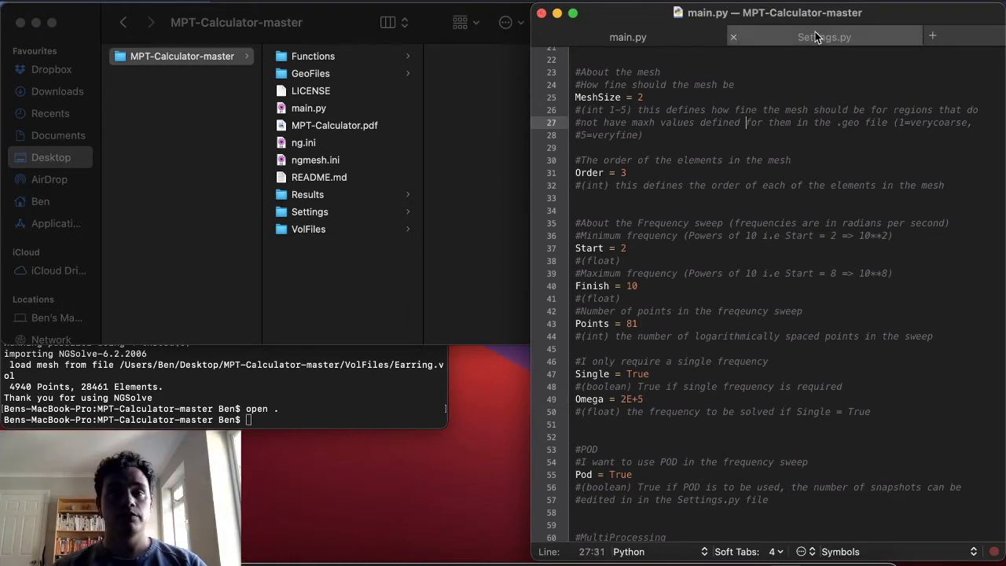
# Step: Set vtk_output to True under AdditionalOutputs in Settings.py and save the file
pyautogui.click(815, 32)
pyautogui.scroll(-8, 685, 308)
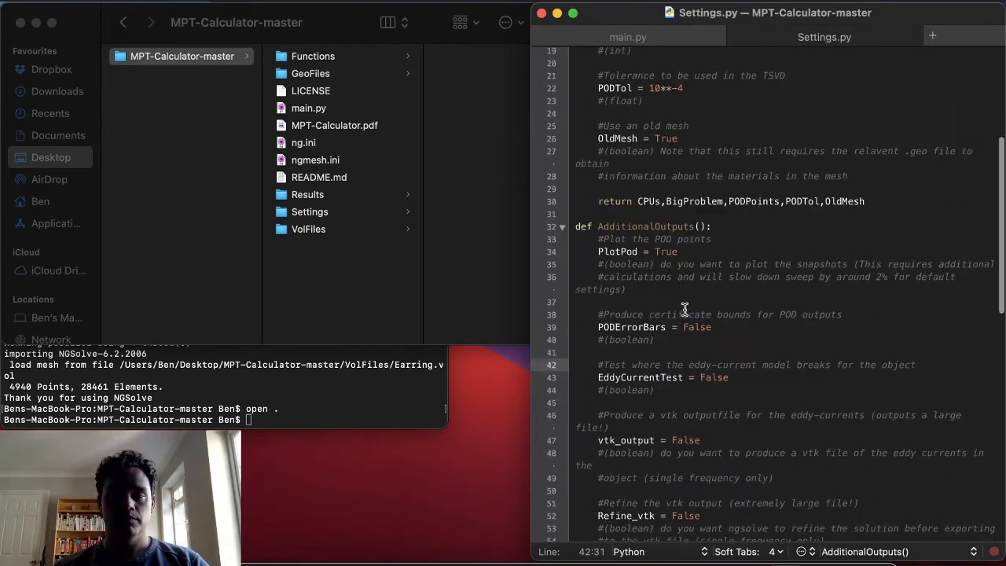
pyautogui.click(701, 339)
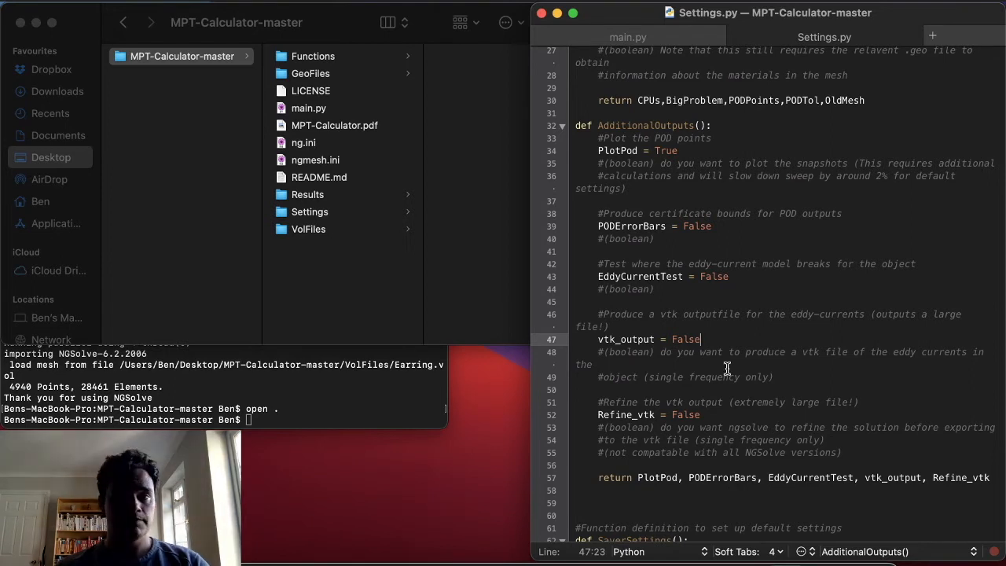
pyautogui.press('BackSpace')
pyautogui.press('BackSpace')
pyautogui.press('BackSpace')
pyautogui.press('BackSpace')
pyautogui.press('BackSpace')
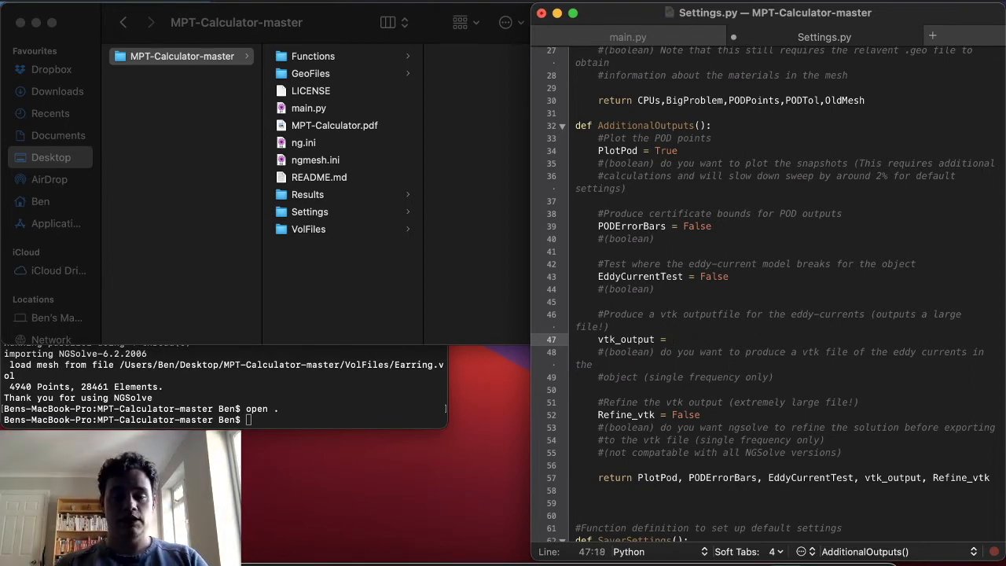
pyautogui.write('True')
pyautogui.click(755, 303)
pyautogui.press('super+s')
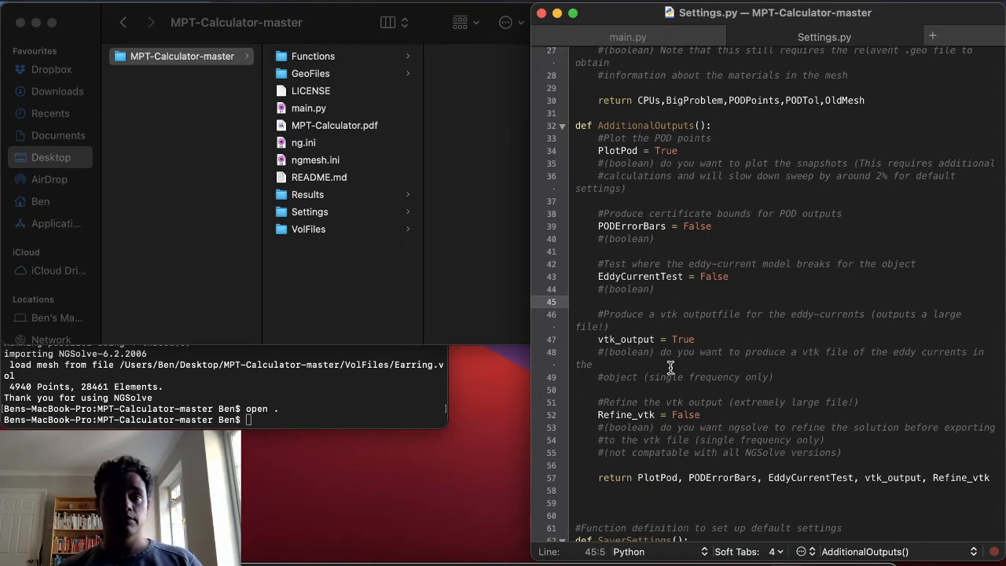
# Step: Switch to the Terminal and run main.py with python3
pyautogui.click(309, 395)
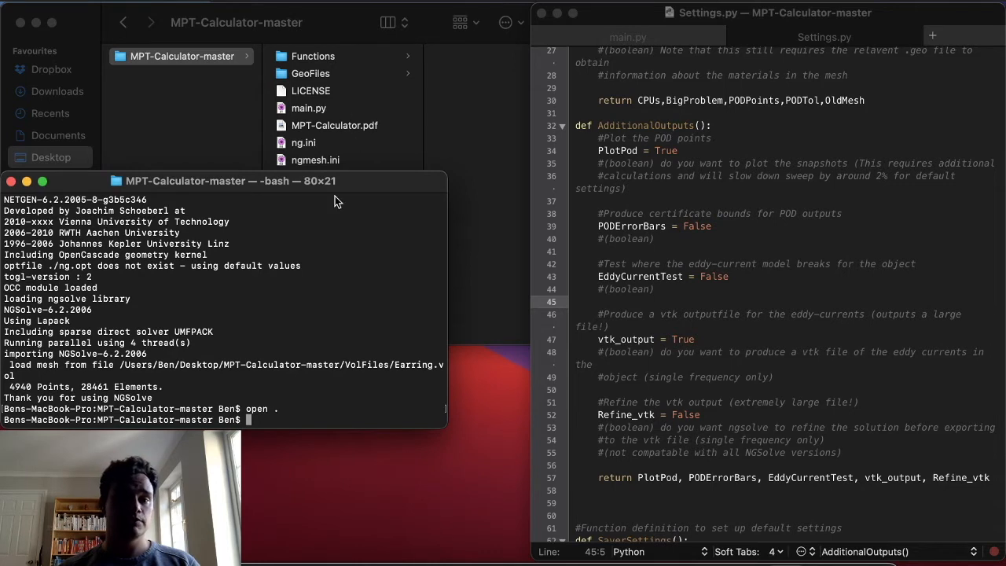
pyautogui.write('pytho')
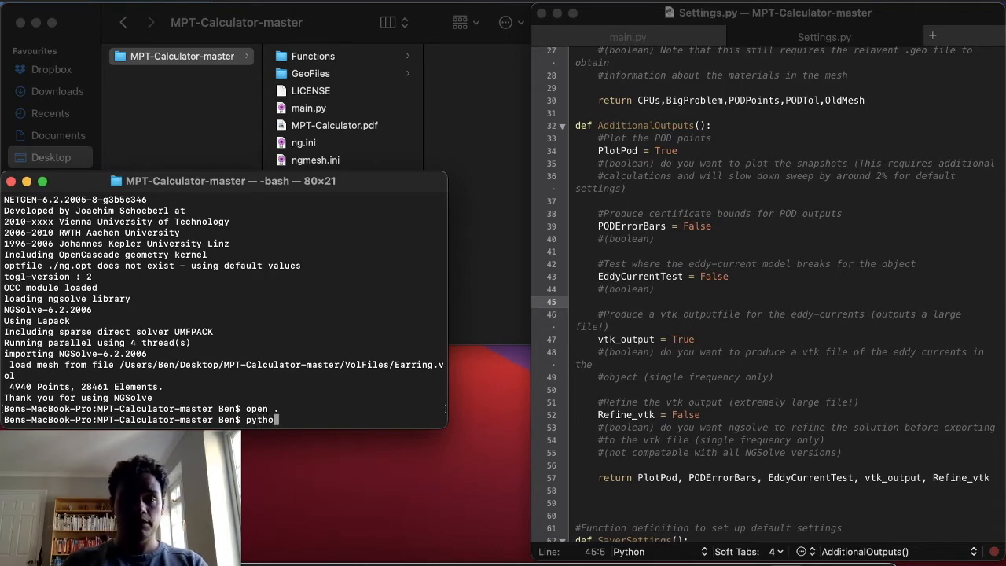
pyautogui.write('n3 main.py')
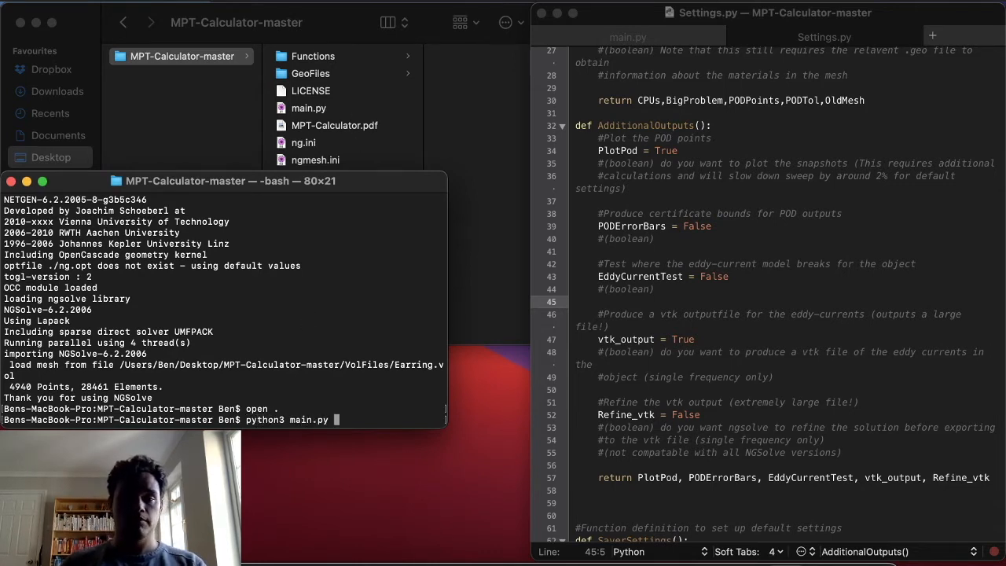
pyautogui.press('Return')
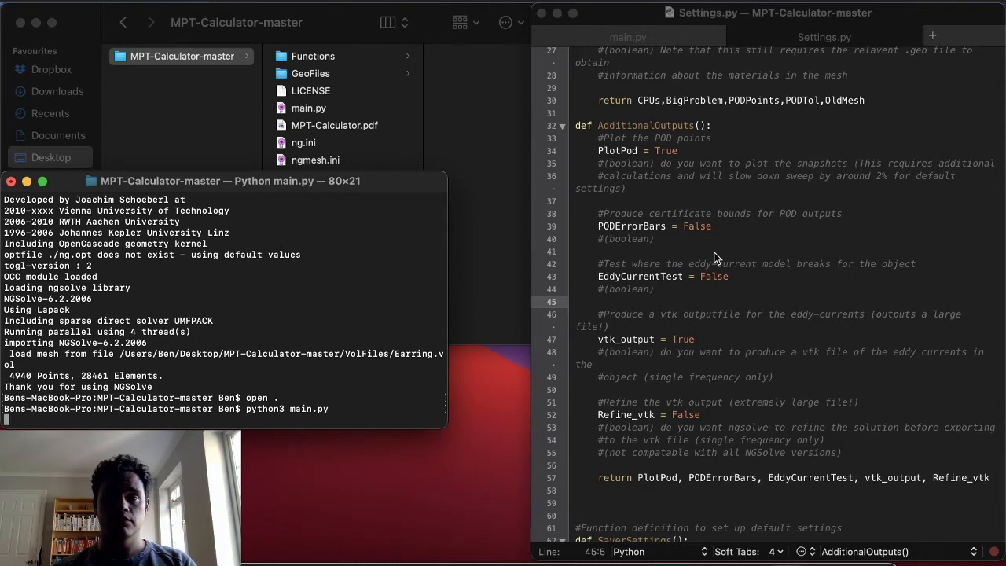
pyautogui.scroll(2, 714, 253)
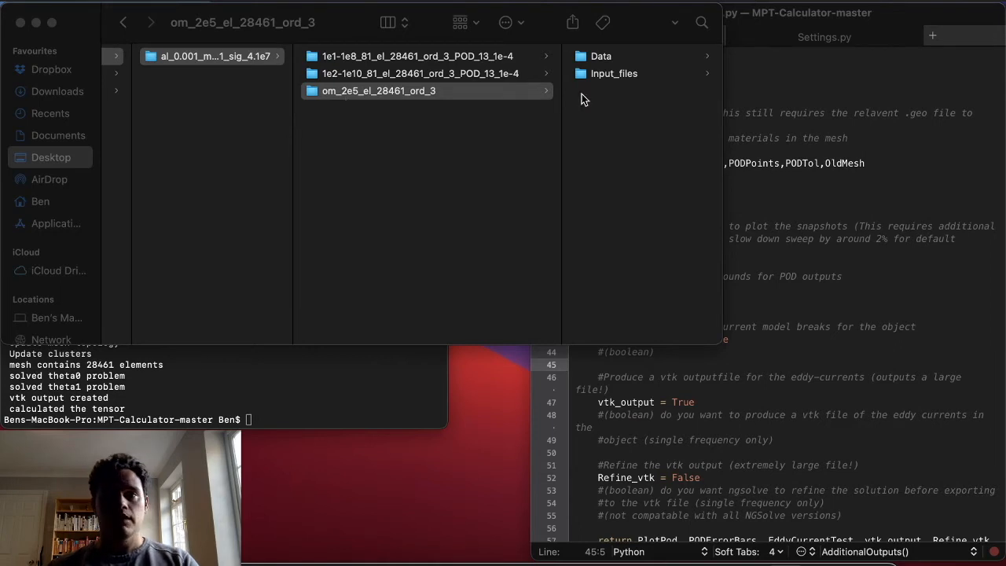
# Step: Look through the Data and Input_files folders of the om_2e5_el_28461_ord_3 results
pyautogui.hscroll(1, 582, 93)
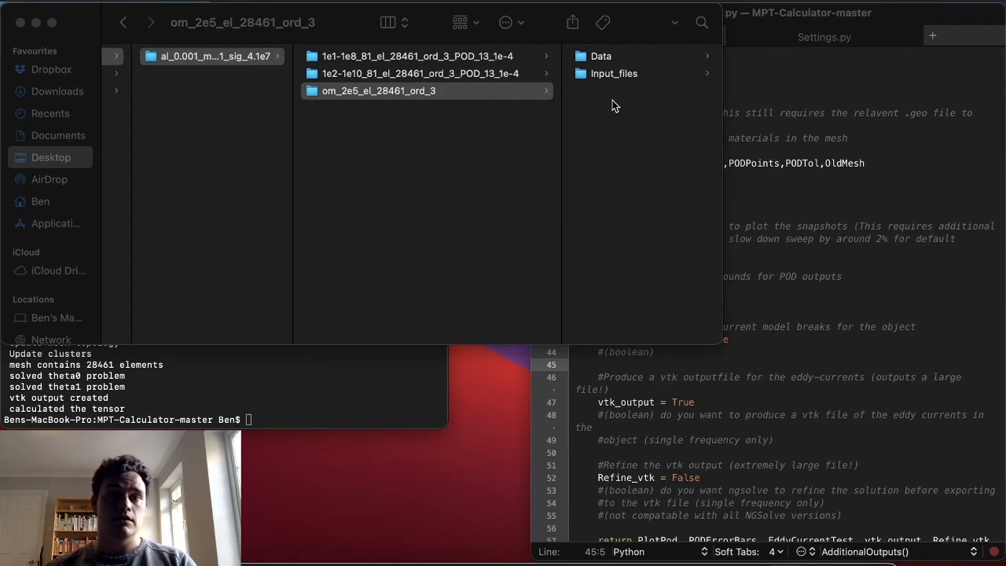
pyautogui.click(613, 59)
pyautogui.click(604, 56)
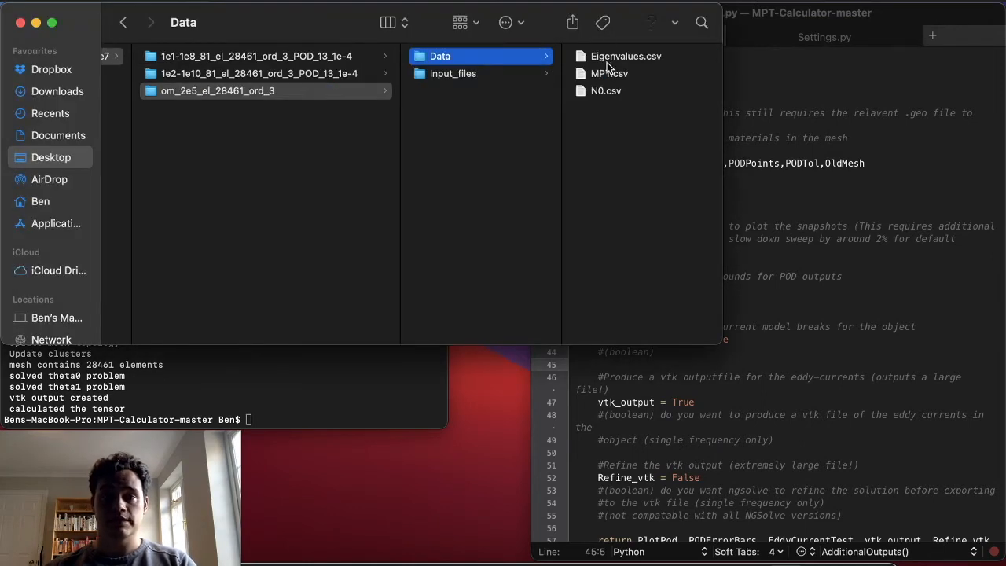
pyautogui.click(498, 76)
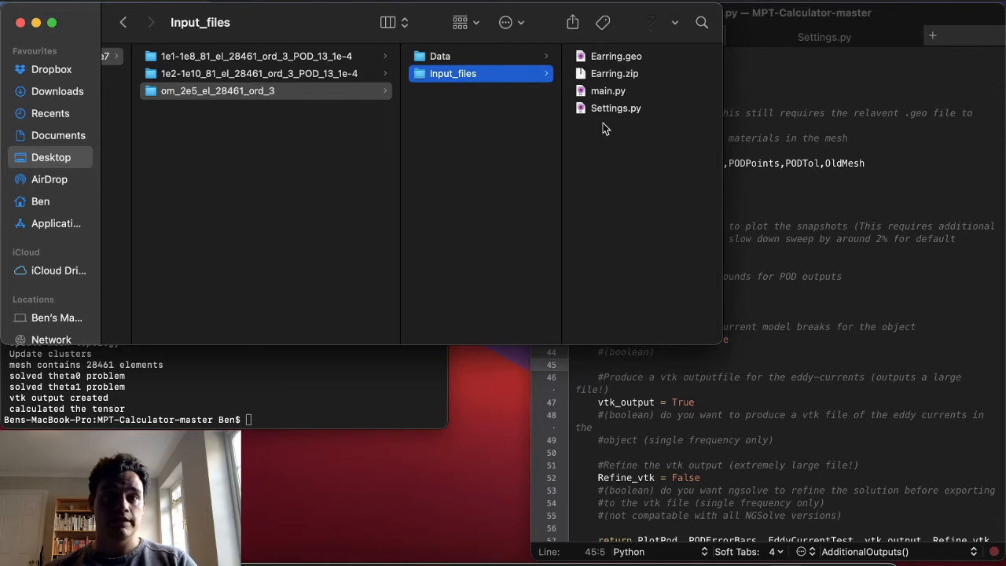
pyautogui.press('super+Tab')
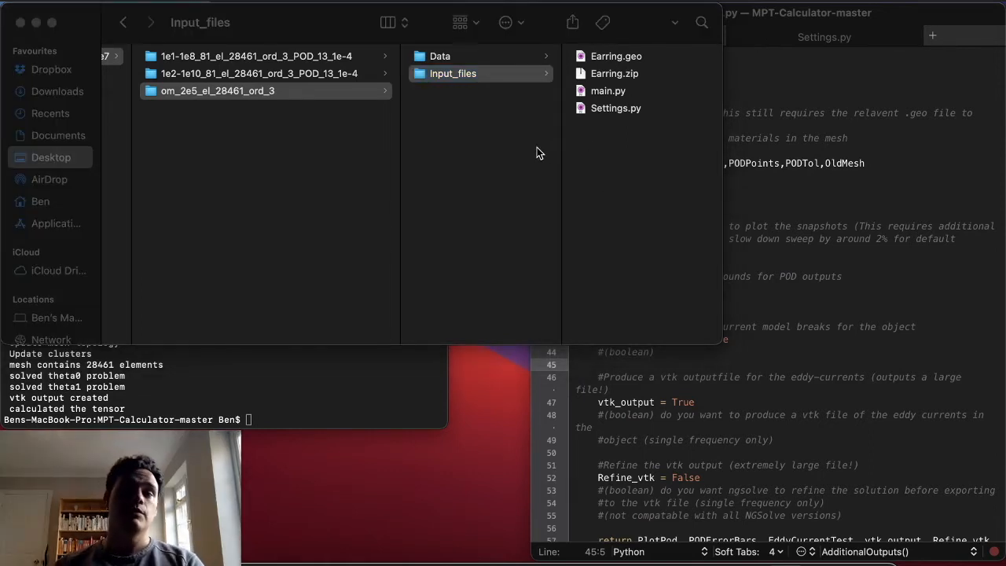
# Step: Open Earring.vtk from the vtk_output/Earring/om_2e5 results folder in ParaView
pyautogui.hscroll(-10, 537, 153)
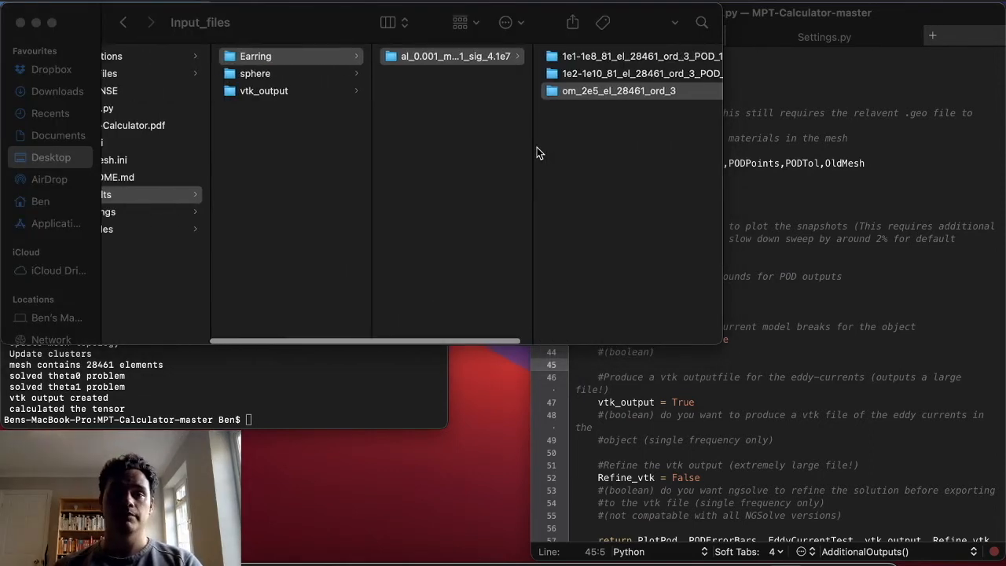
pyautogui.click(266, 93)
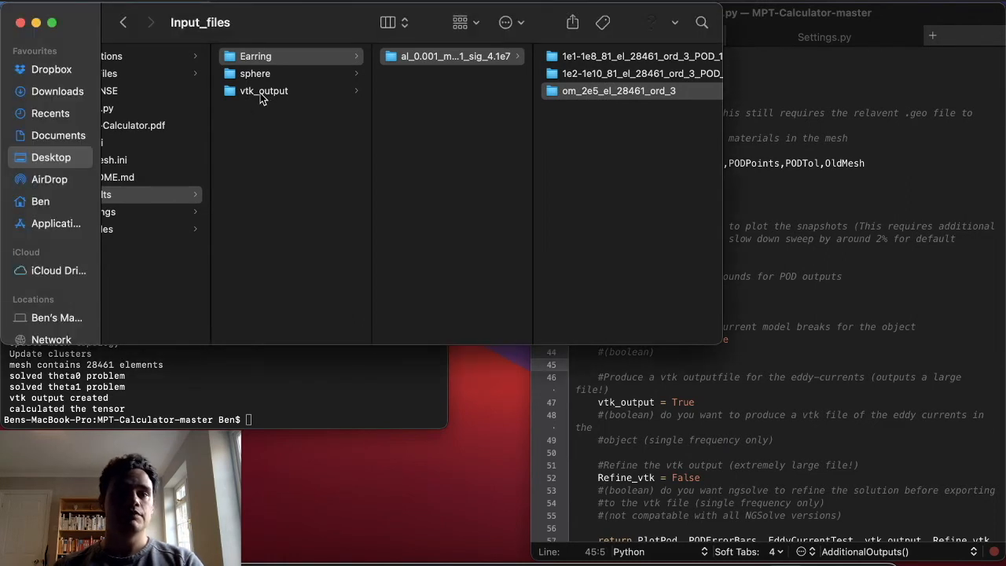
pyautogui.click(248, 93)
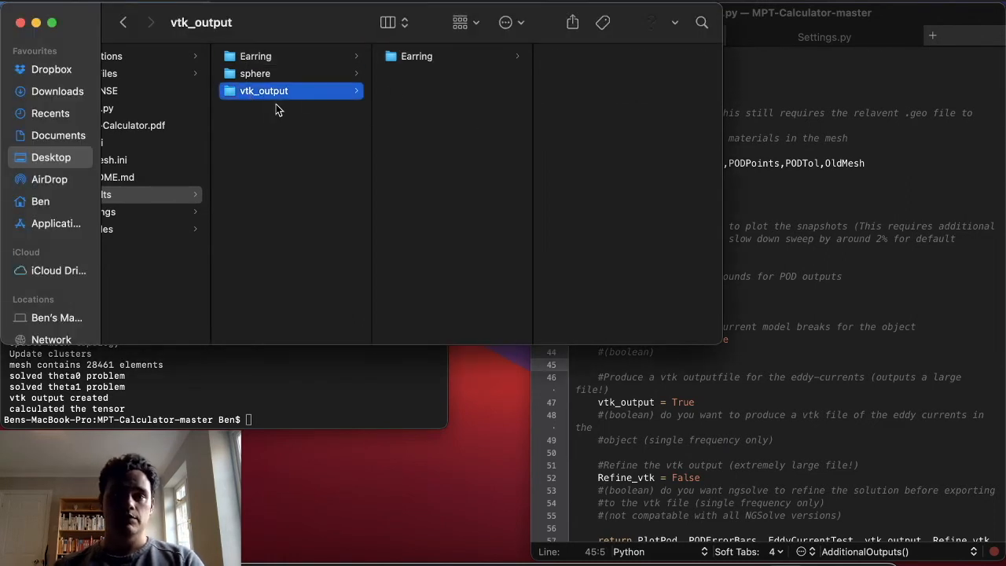
pyautogui.click(418, 60)
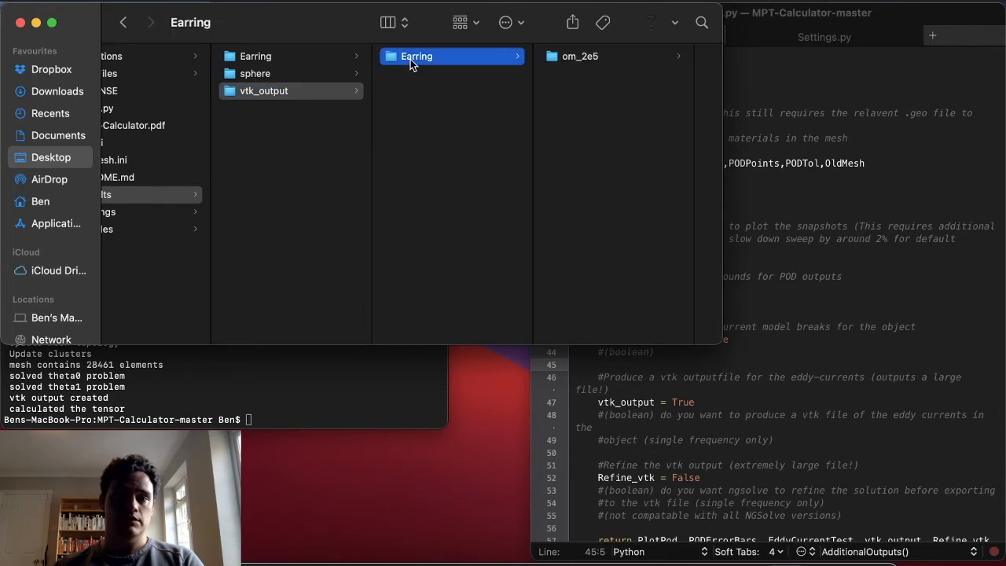
pyautogui.click(581, 59)
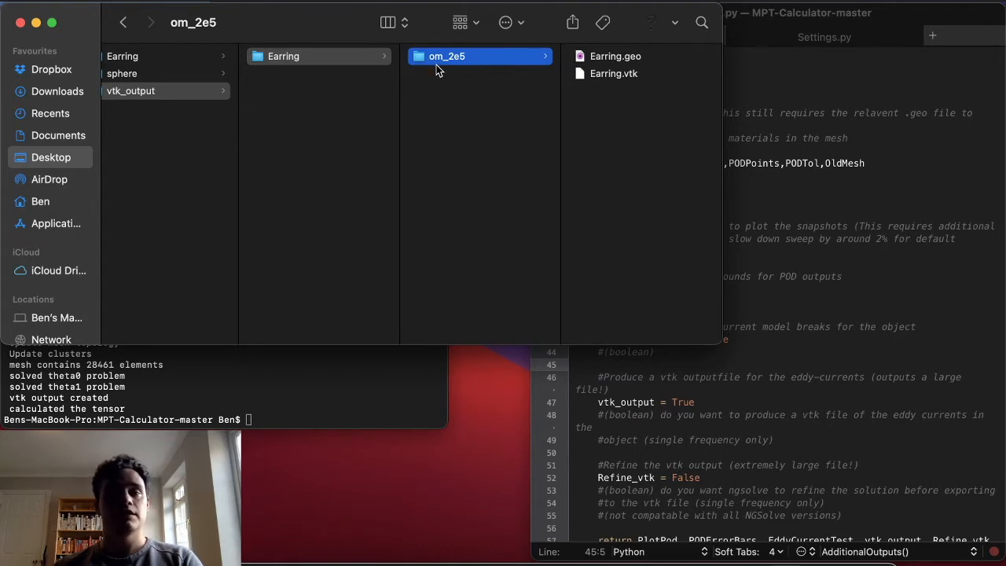
pyautogui.rightClick(606, 73)
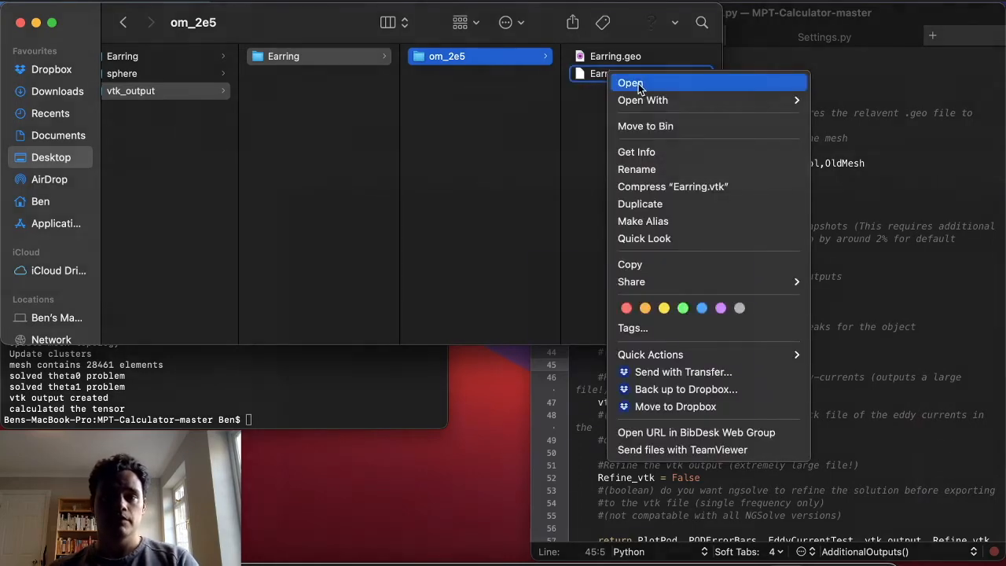
pyautogui.click(639, 83)
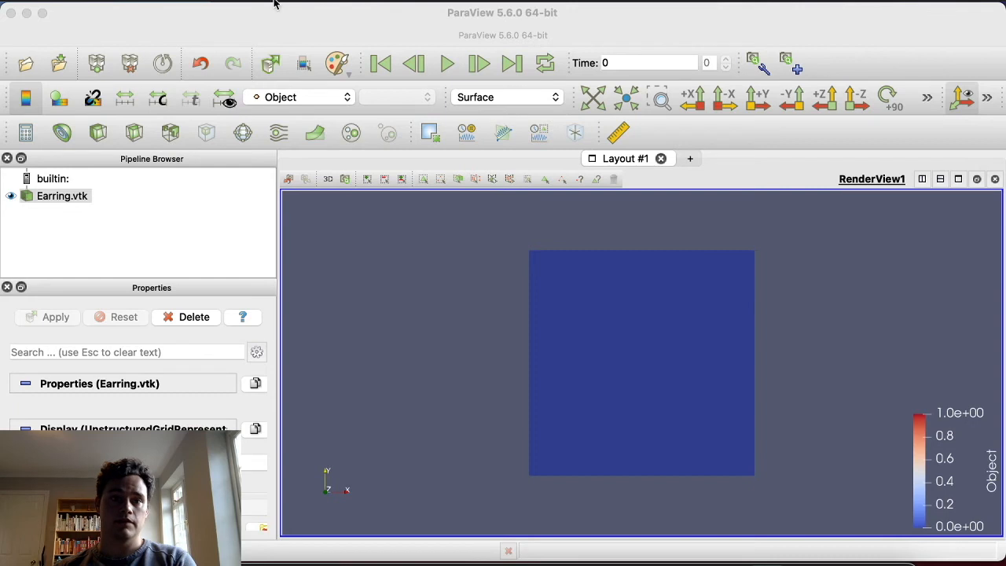
# Step: Apply a Threshold filter to Earring.vtk on the Object scalar, with minimum 0.5 and maximum 1.5
pyautogui.click(172, 133)
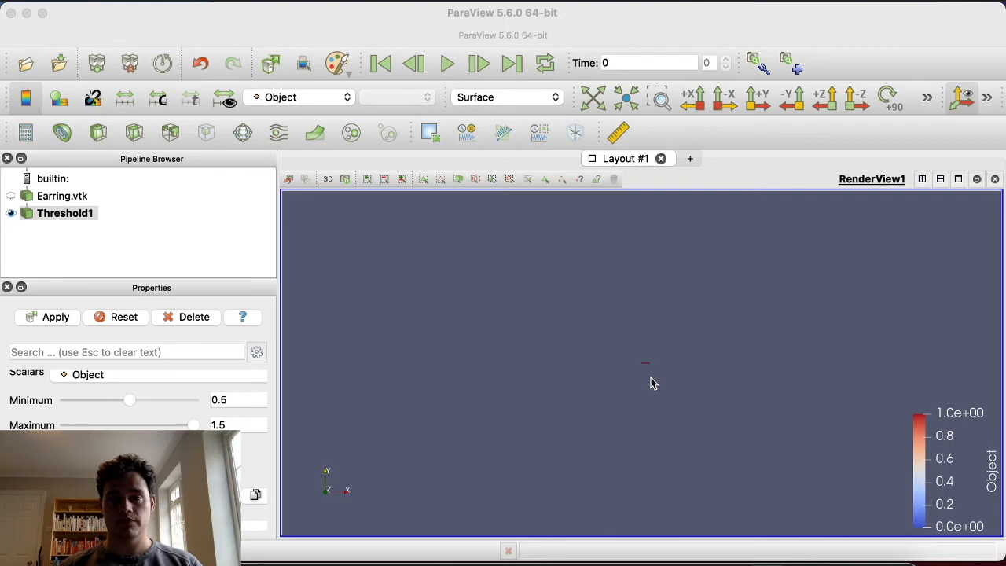
pyautogui.scroll(10, 651, 378)
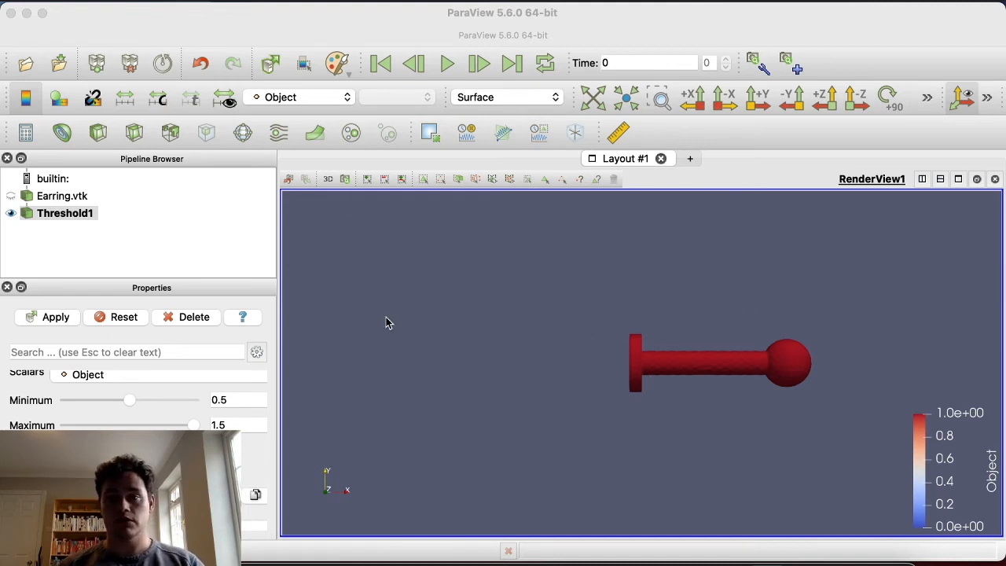
# Step: Add a Stream Tracer filter to Threshold1 and set its vectors to E1real
pyautogui.click(278, 134)
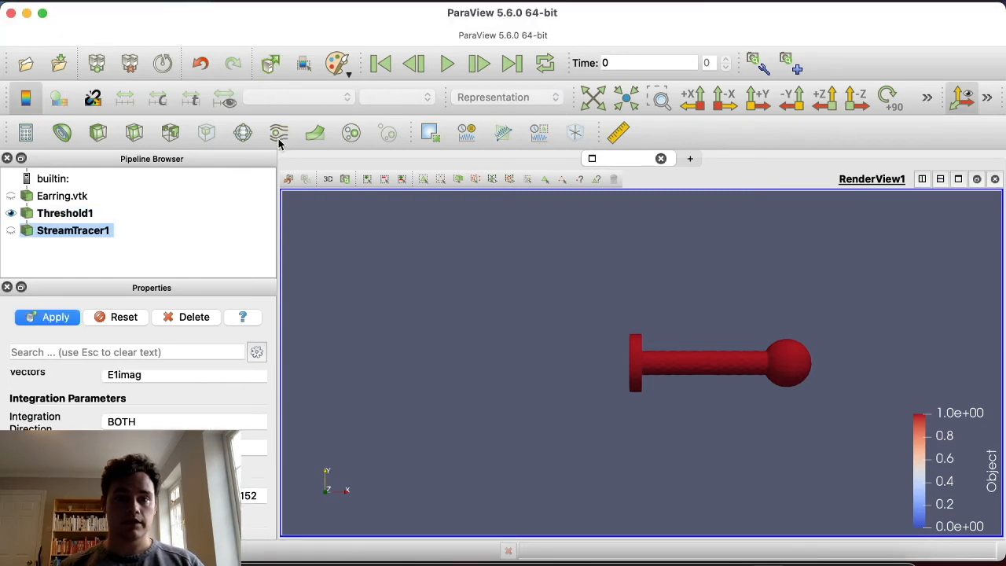
pyautogui.scroll(2, 199, 417)
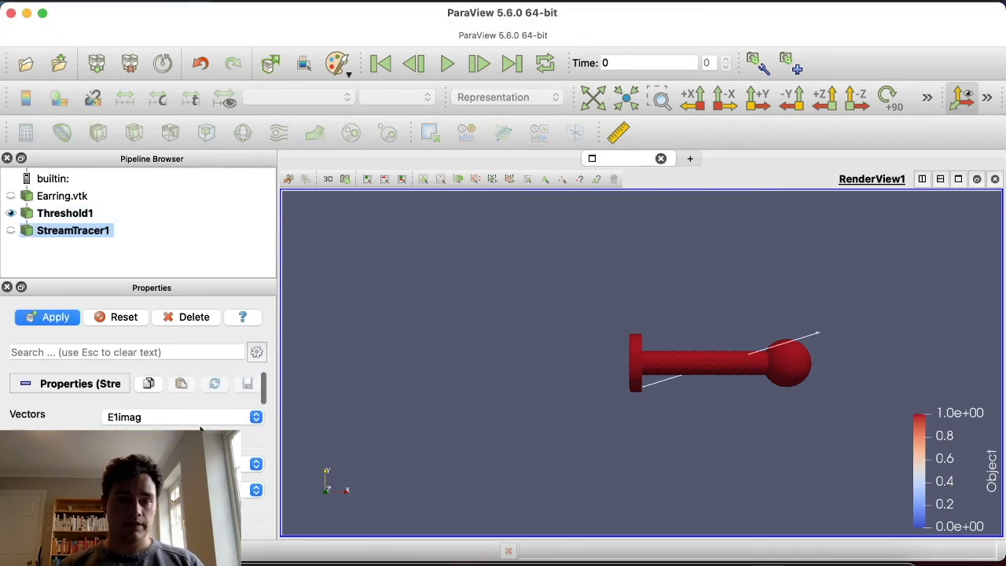
pyautogui.click(182, 418)
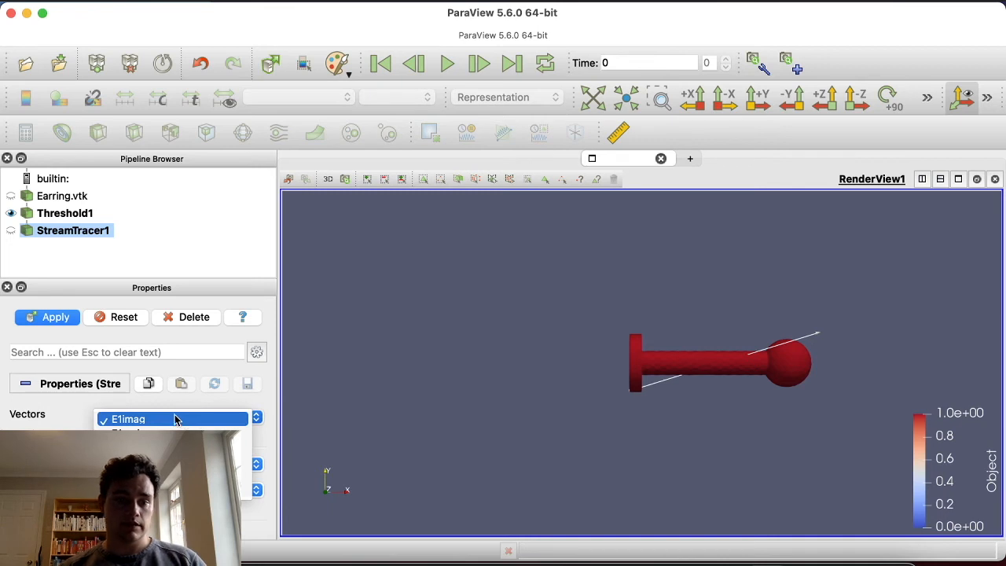
pyautogui.click(83, 407)
pyautogui.click(139, 422)
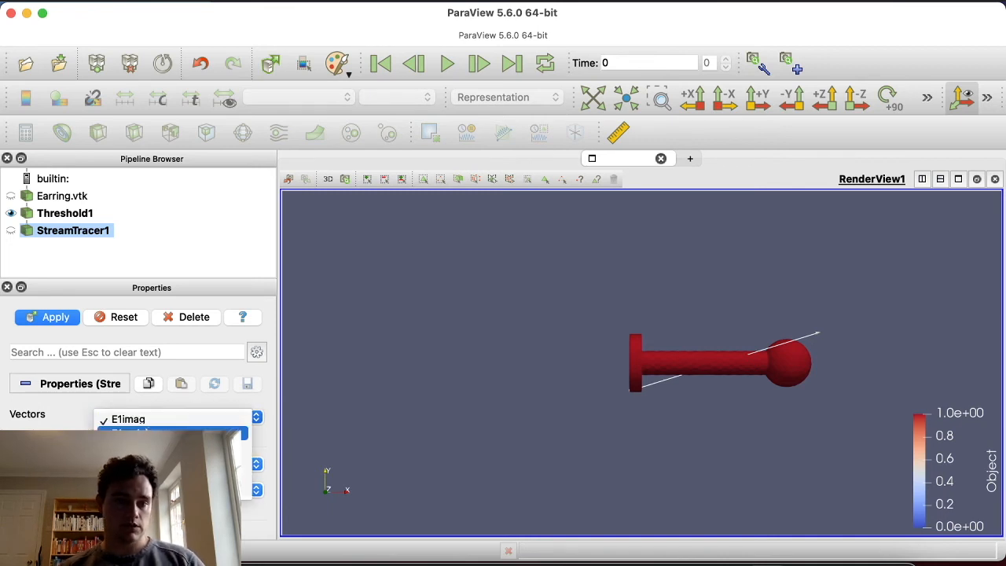
pyautogui.click(157, 433)
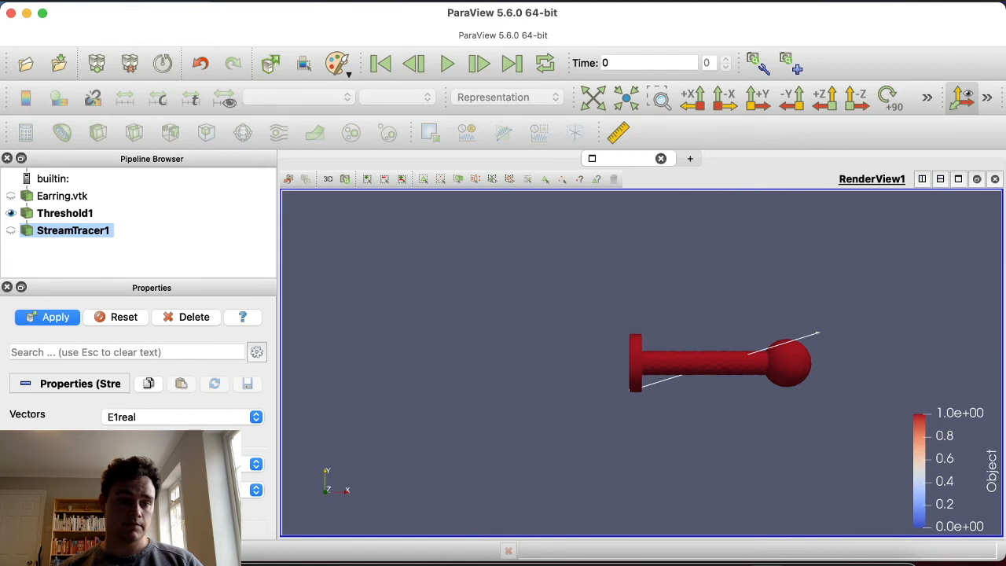
# Step: Set the stream tracer's seed type to Point Source, centred at (2.5, 0, 0) with a radius of 5
pyautogui.scroll(-1, 138, 397)
pyautogui.scroll(-5, 235, 424)
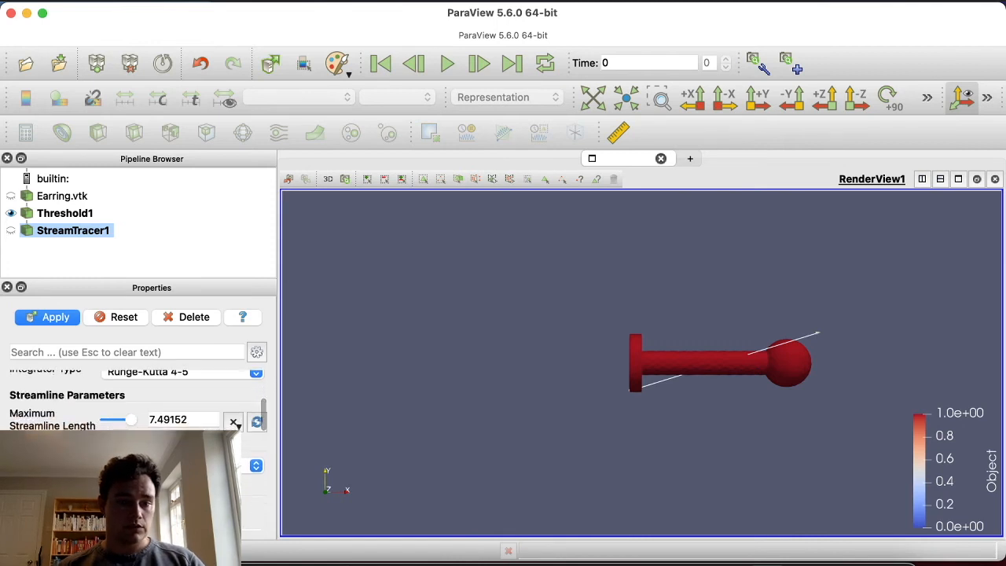
pyautogui.click(225, 465)
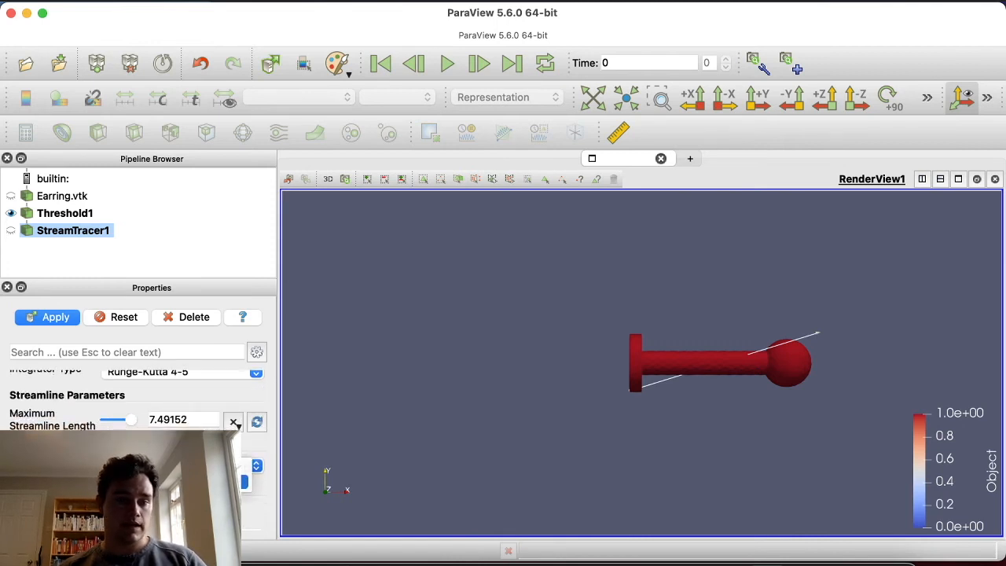
pyautogui.press('Return')
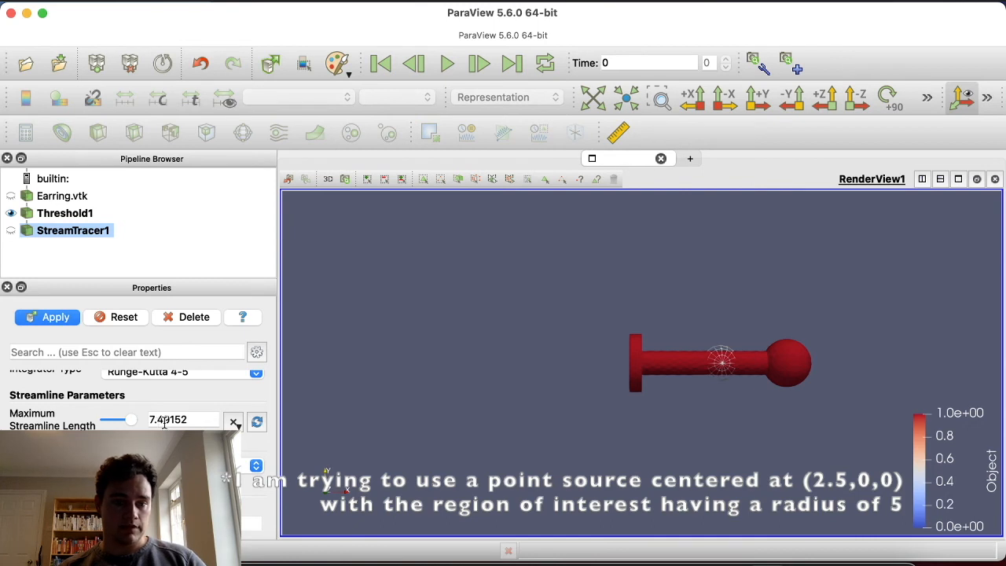
pyautogui.scroll(-4, 159, 421)
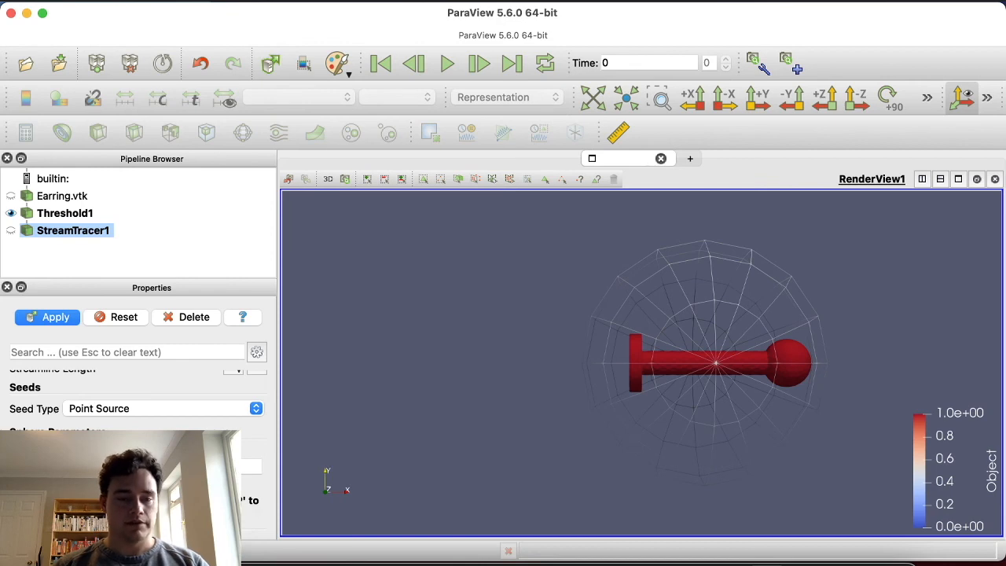
# Step: Set the point source's number of points to 10000 and apply the stream tracer
pyautogui.scroll(-4, 137, 393)
pyautogui.click(125, 400)
pyautogui.write('0')
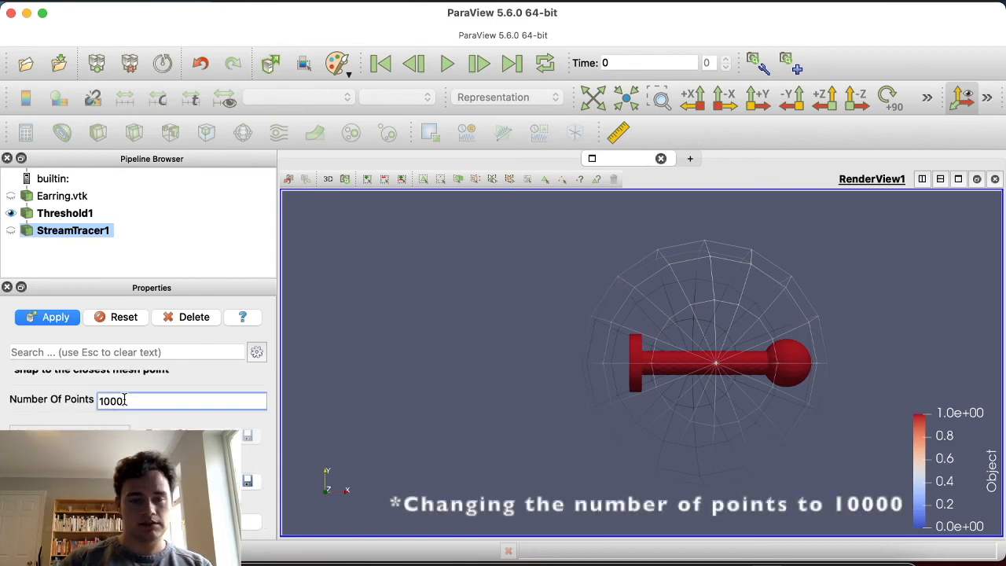
pyautogui.write('0')
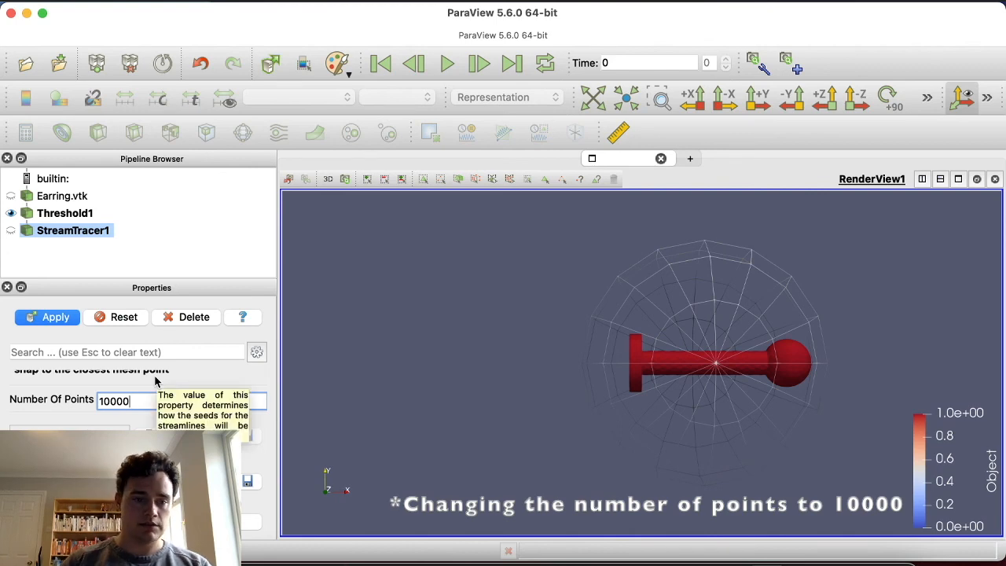
pyautogui.scroll(3, 154, 393)
pyautogui.scroll(5, 152, 399)
pyautogui.scroll(-6, 152, 399)
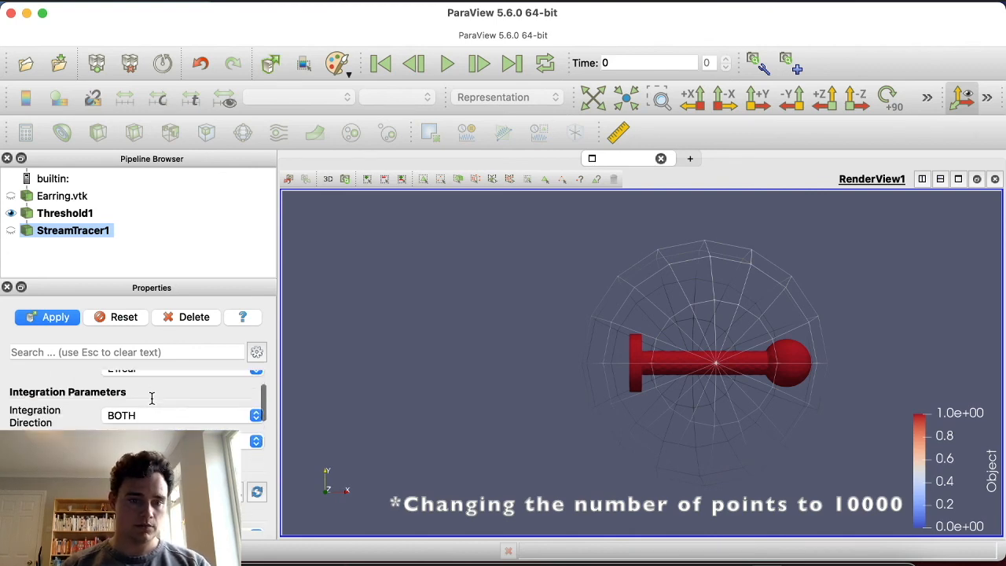
pyautogui.scroll(-10, 151, 399)
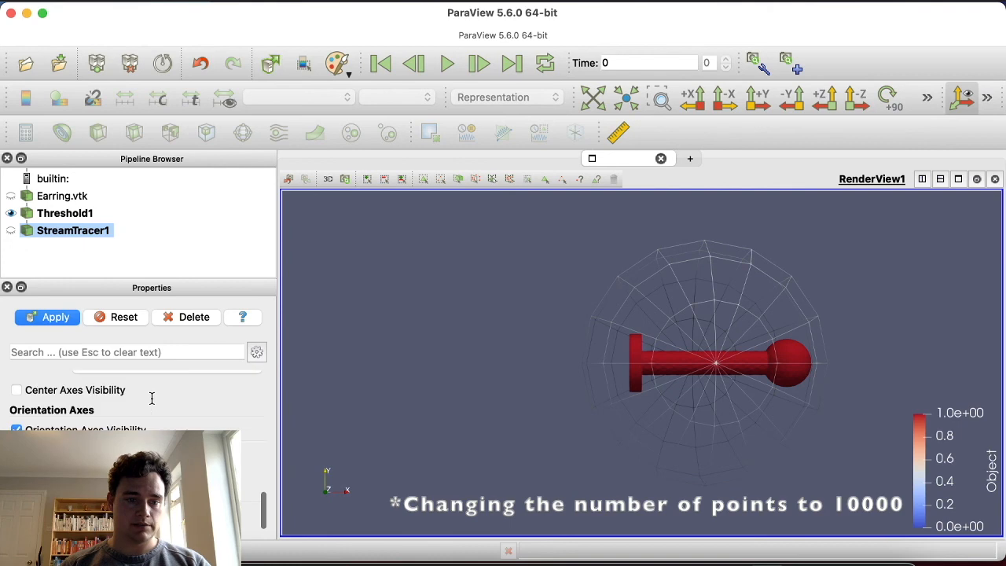
pyautogui.click(58, 317)
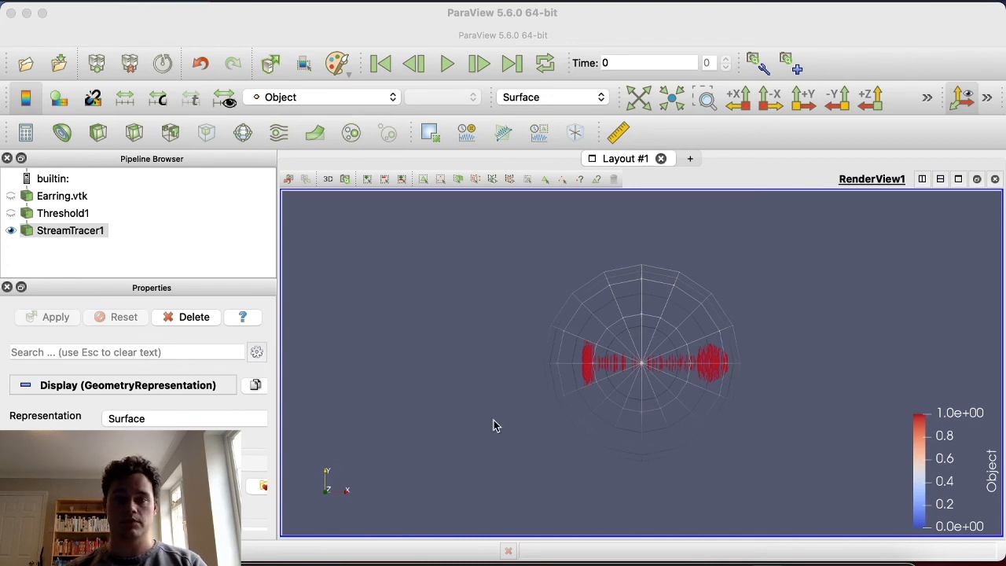
# Step: Colour the StreamTracer1 streamlines by E1Mag and select Threshold1 to clear the seed sphere from the view
pyautogui.click(108, 464)
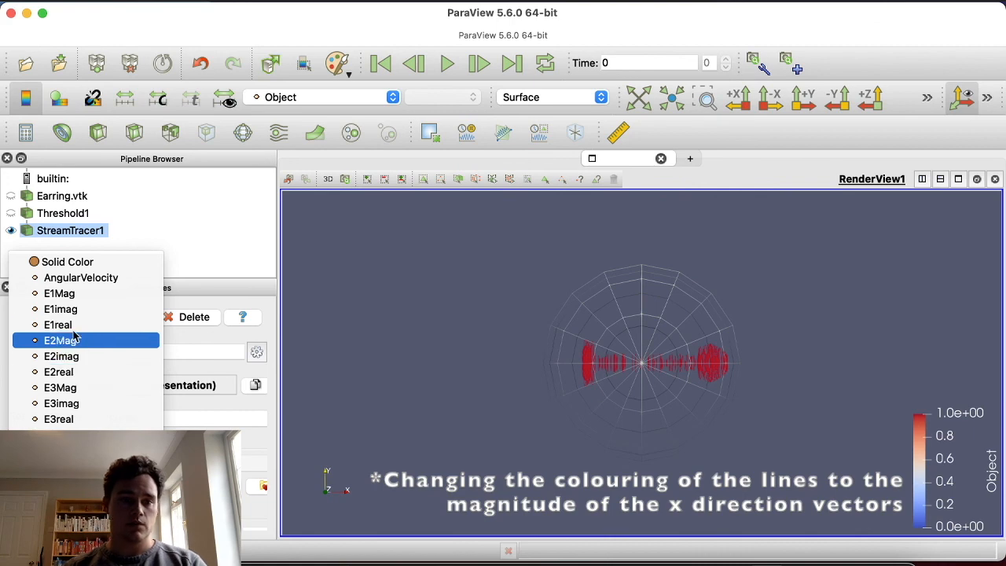
pyautogui.click(70, 295)
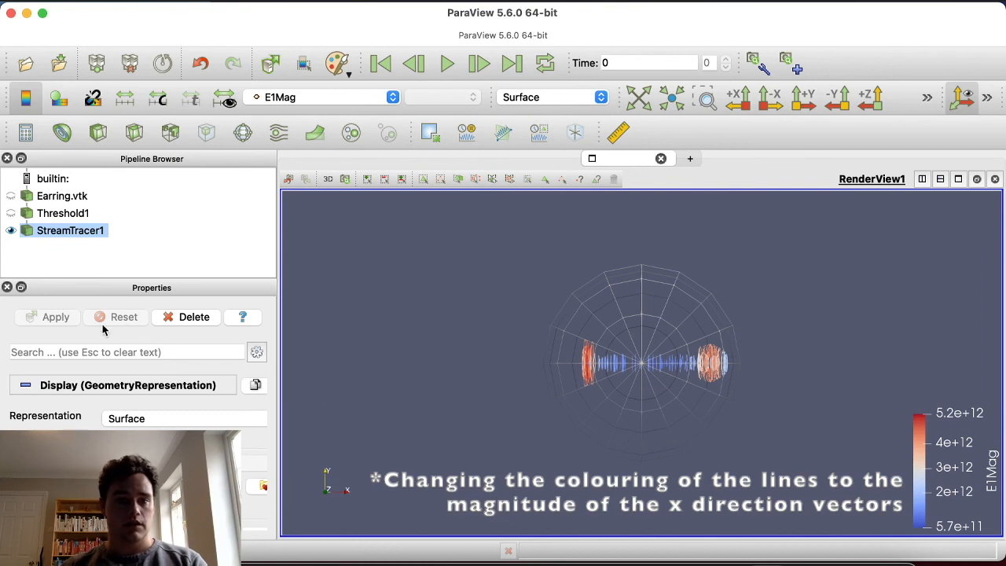
pyautogui.click(83, 218)
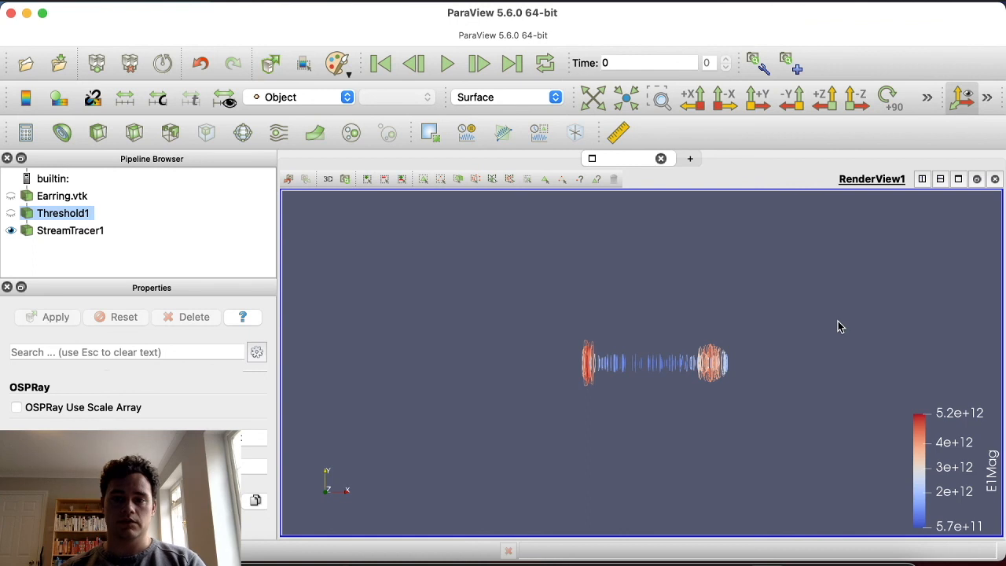
pyautogui.moveTo(828, 326); pyautogui.dragTo(719, 424)
pyautogui.moveTo(683, 365); pyautogui.dragTo(728, 382)
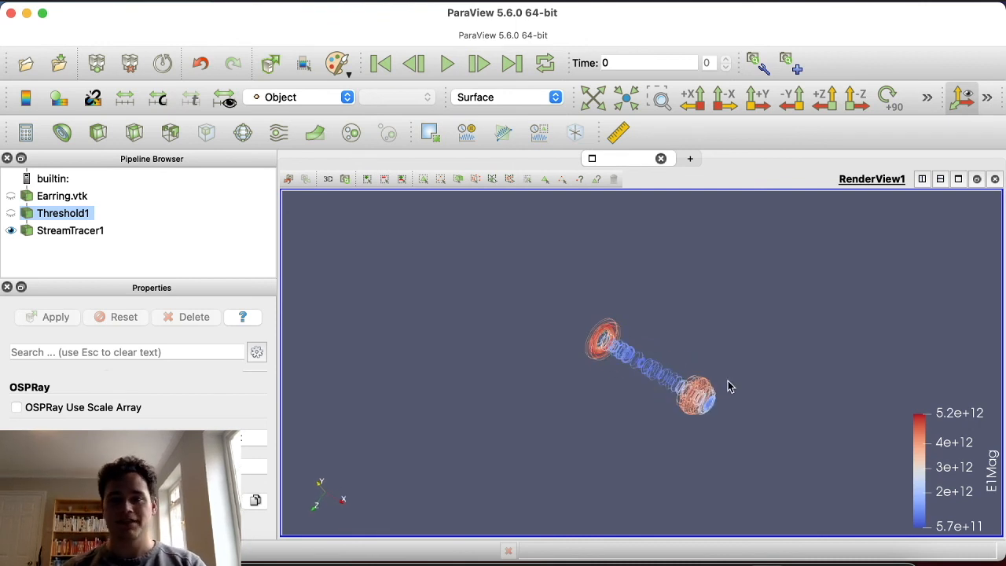